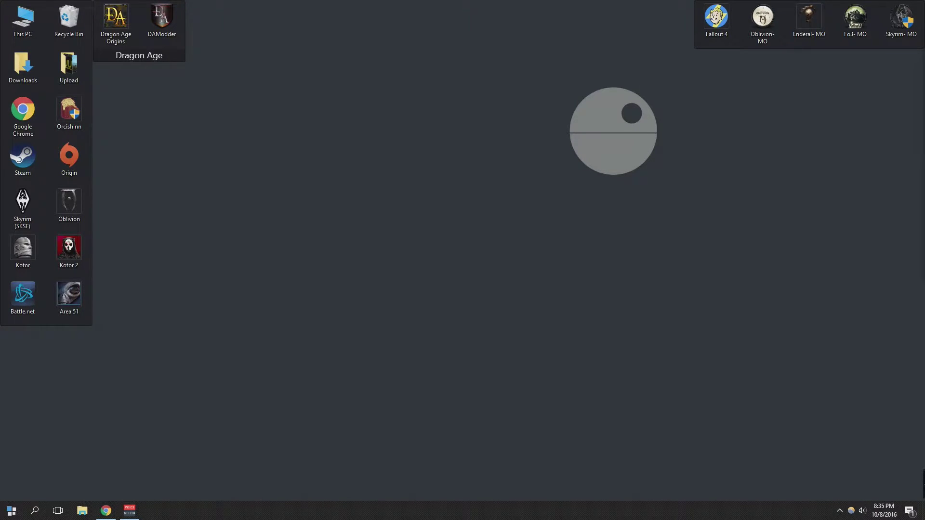
- Open a This PC File Explorer window with Win+E
key(super+e)
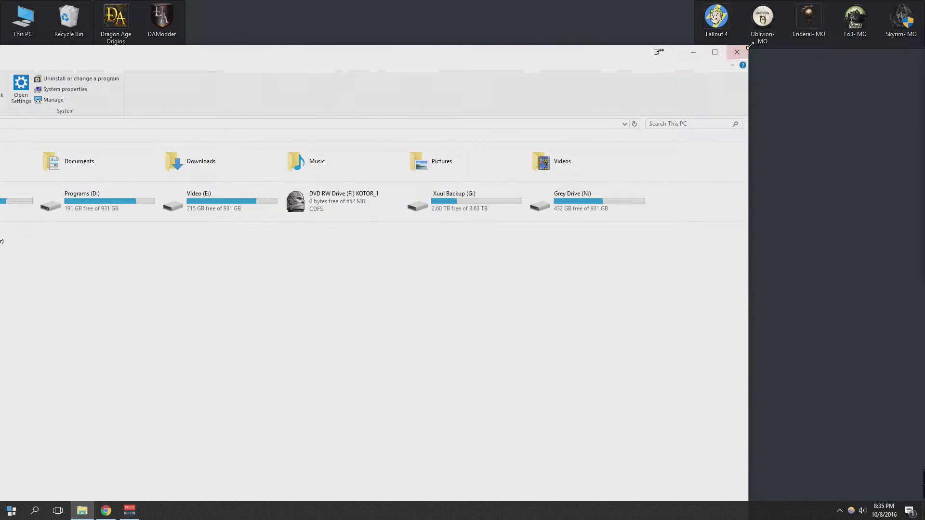
- Shrink the Explorer window and open three more This PC windows with Win+E
drag(748, 46, 290, 339)
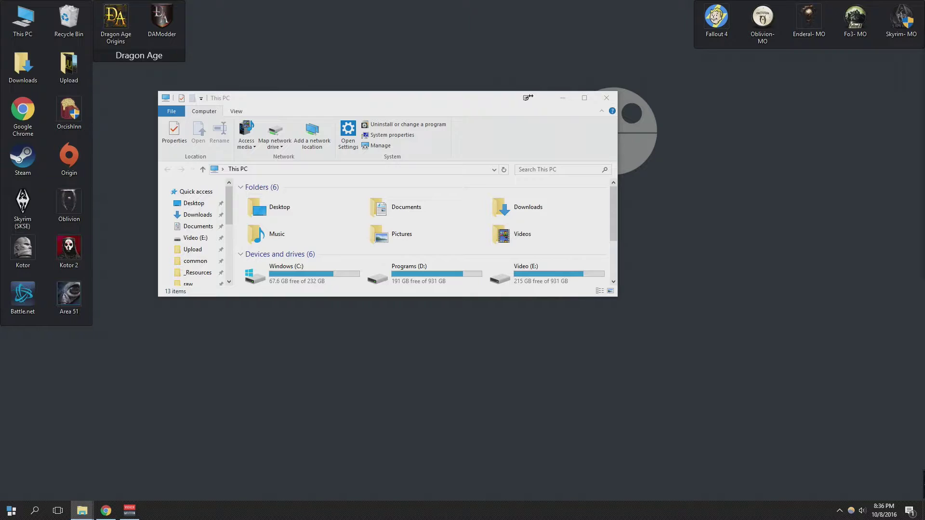
key(super+e)
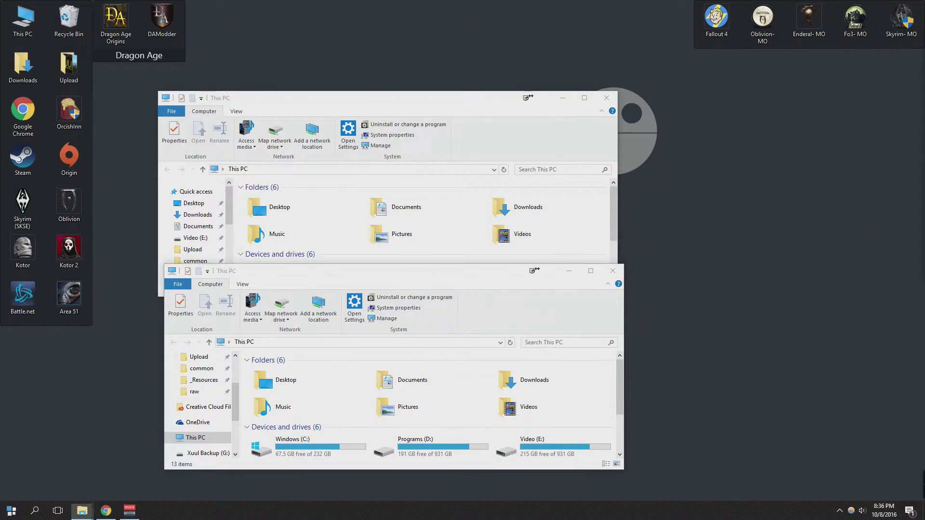
key(super+e)
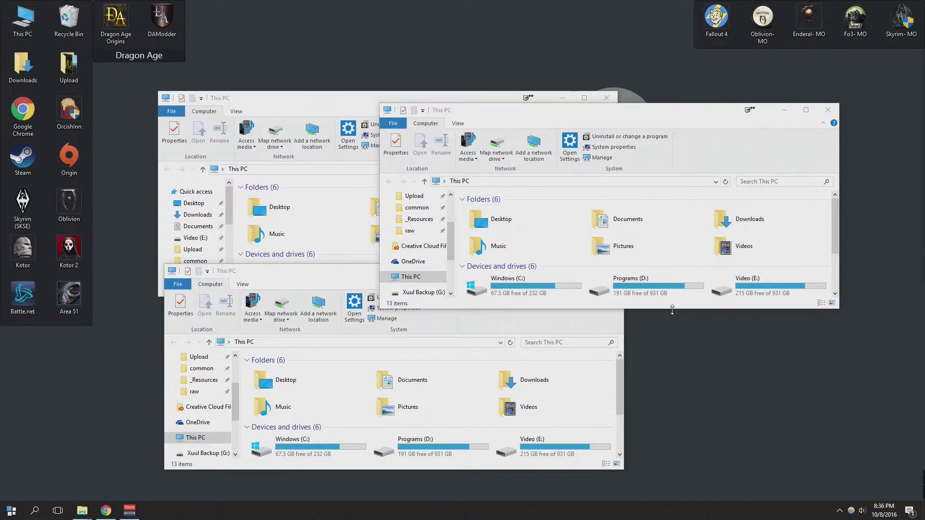
key(super+e)
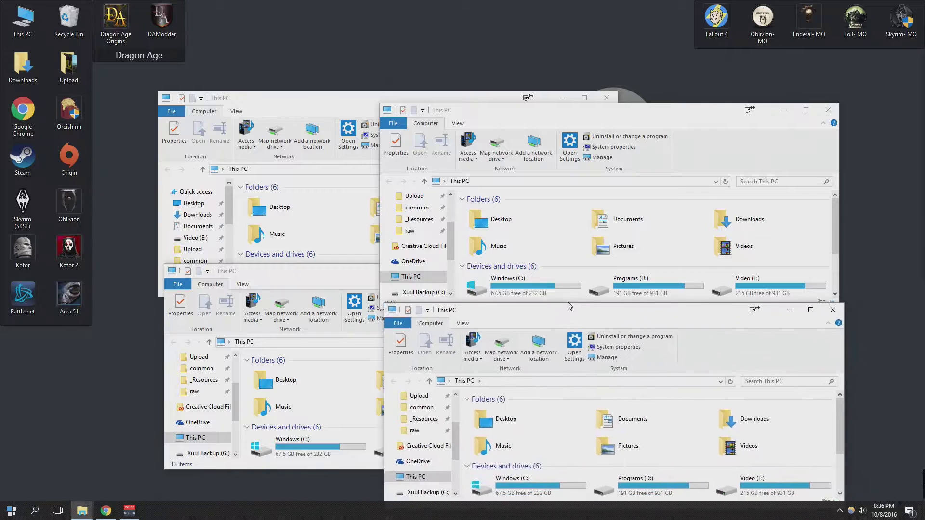
- Close all four This PC windows from the taskbar previews
click(83, 512)
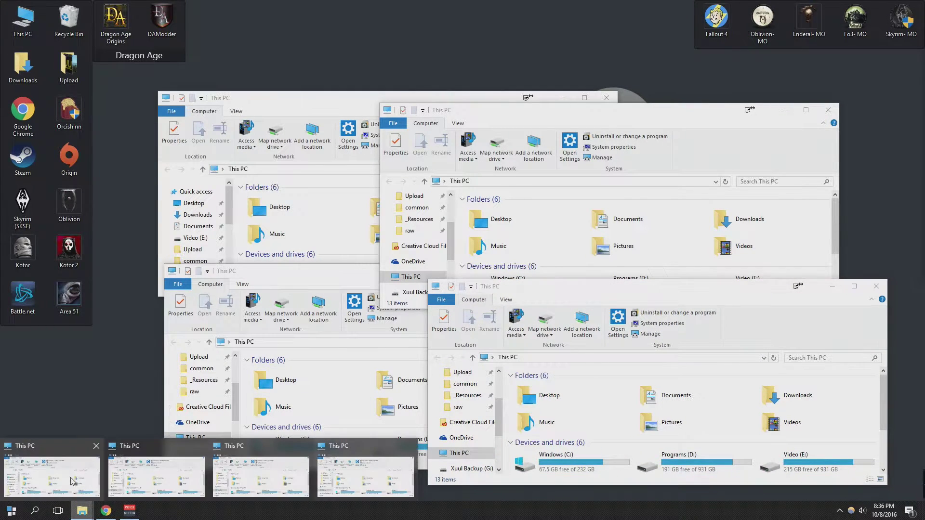
click(876, 286)
click(828, 110)
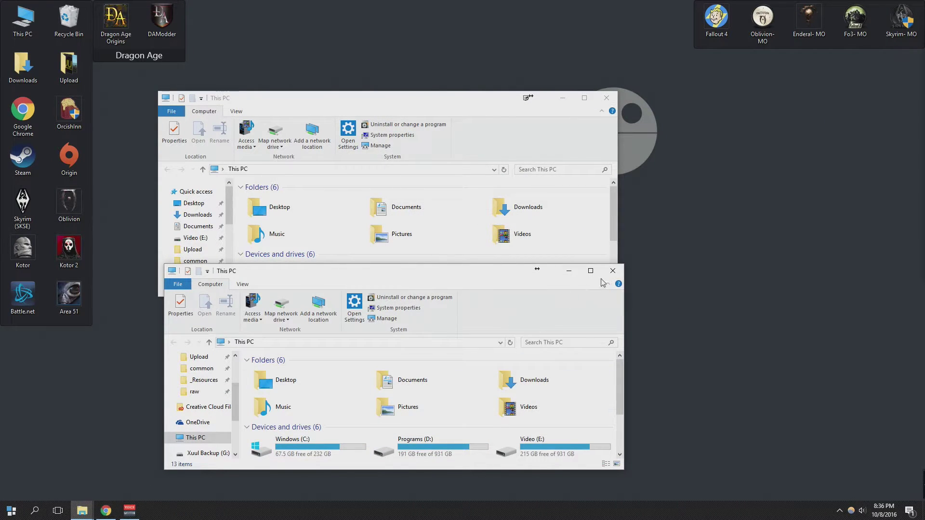
click(612, 270)
click(608, 99)
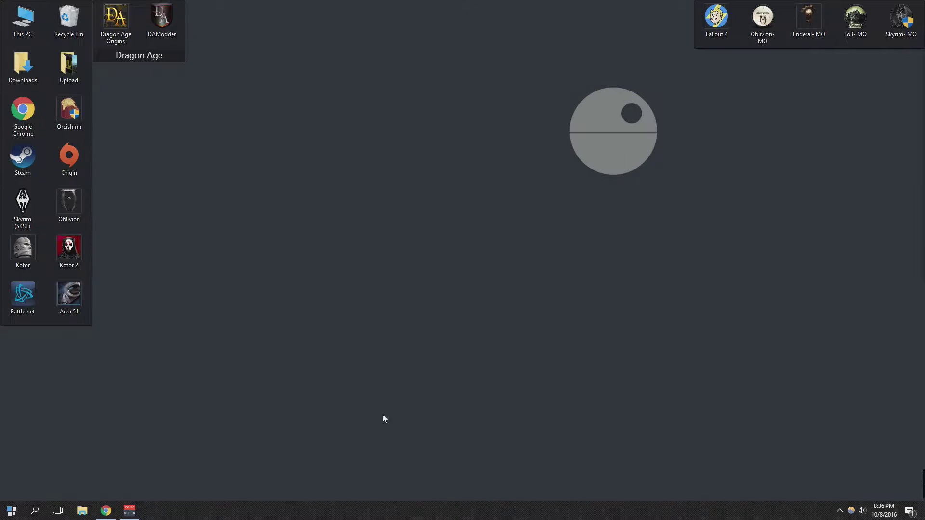
- Download the Clover PC installer from ejie.me in Chrome, keeping the flagged file
click(105, 510)
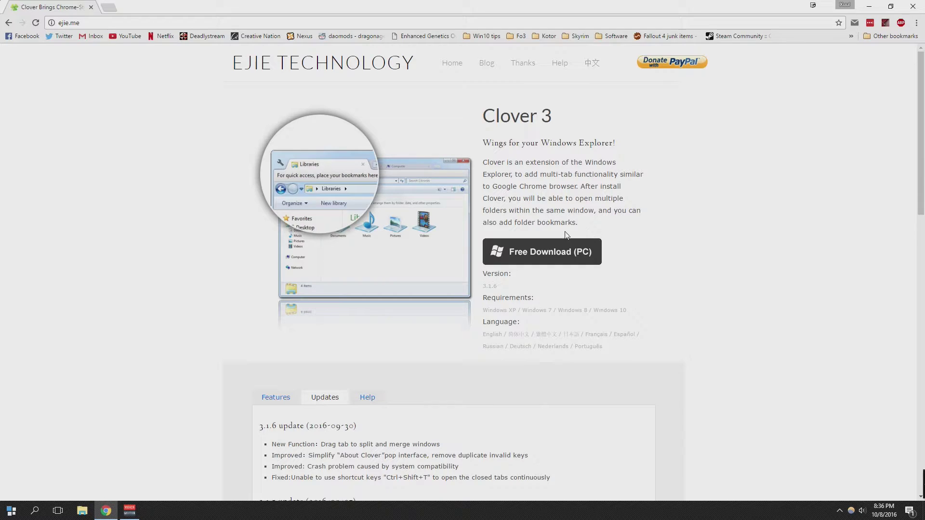
click(559, 252)
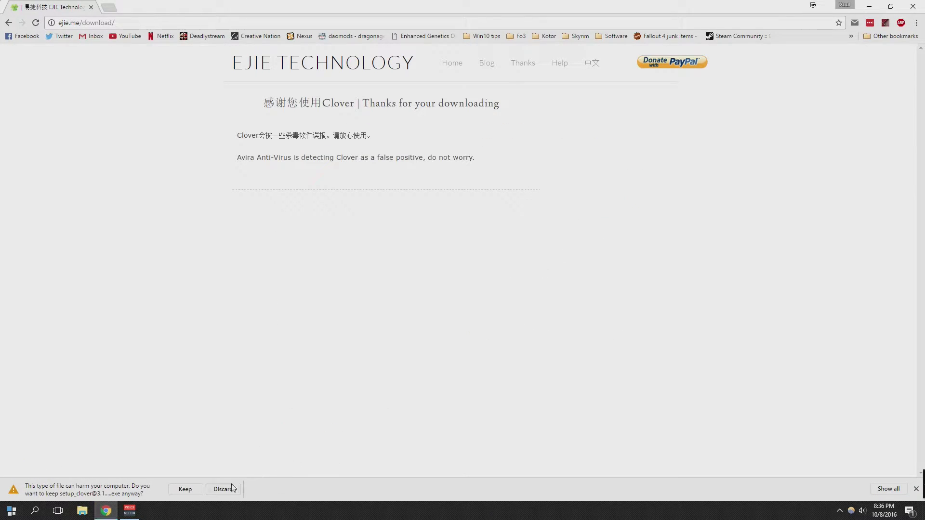
click(188, 490)
- Open the downloaded setup_clover file and minimize Chrome
click(85, 491)
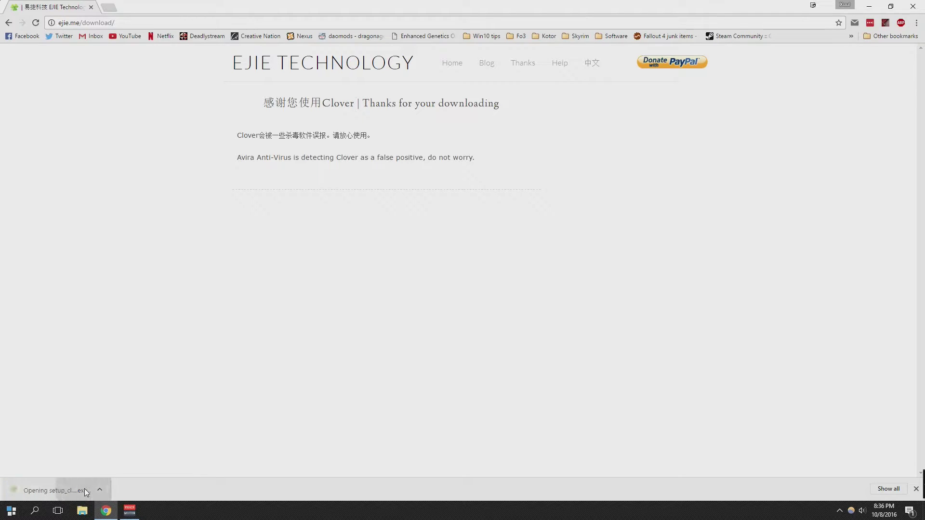
click(867, 4)
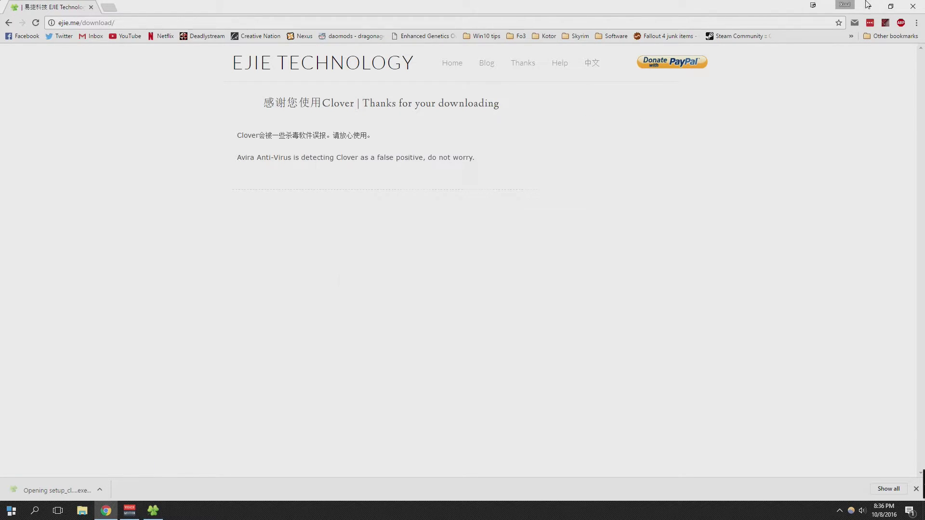
click(867, 5)
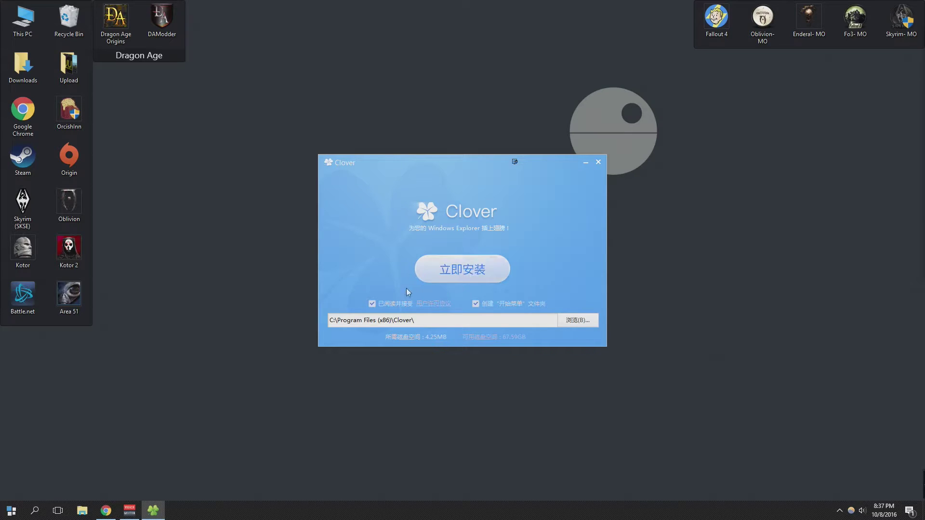
- Accept the license, add a Start menu folder, install Clover 3.1, and finish setup
click(373, 305)
click(372, 305)
click(475, 308)
click(444, 280)
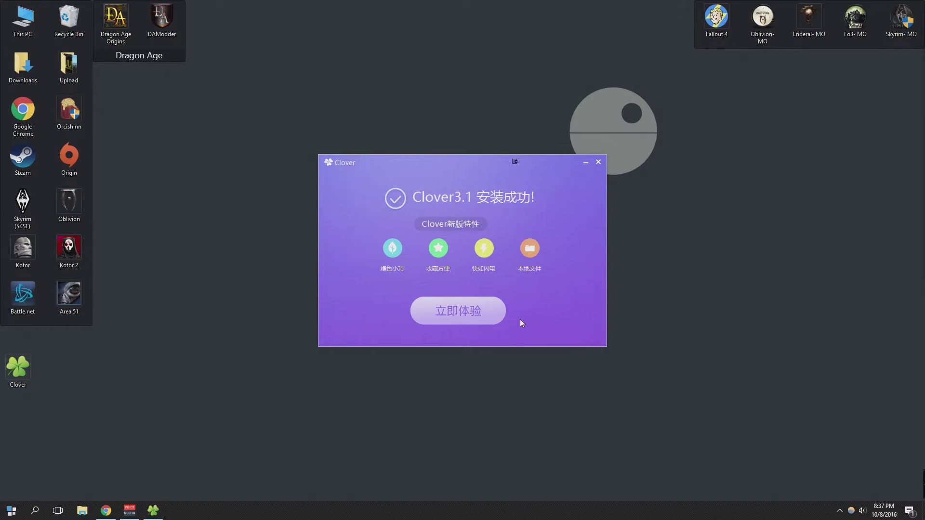
click(474, 306)
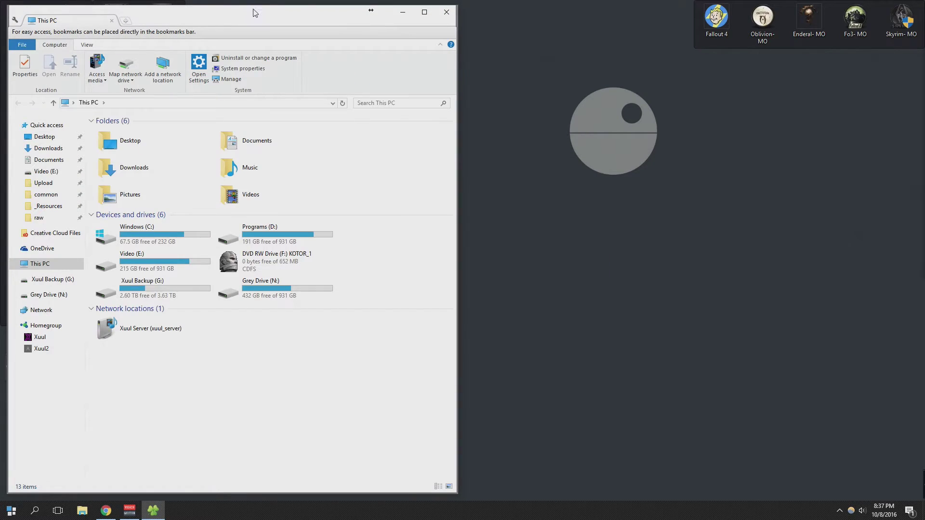
- Enlarge the Explorer window and open tabs for Video (E:), Programs (D:) and common
drag(254, 13, 450, 110)
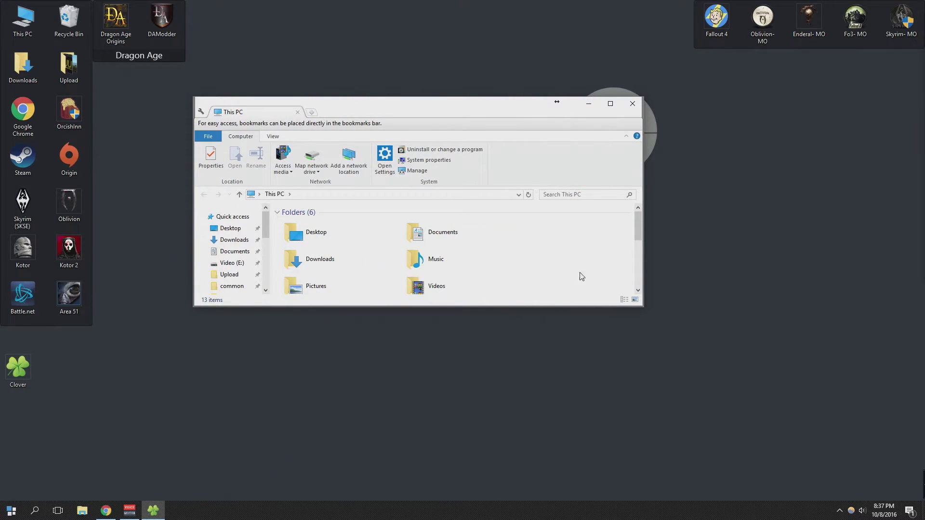
drag(557, 307, 584, 381)
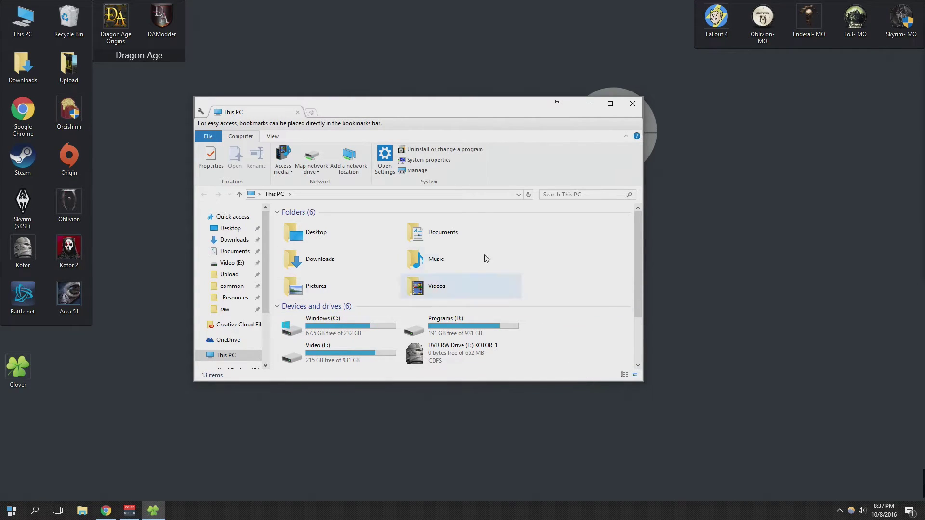
click(312, 112)
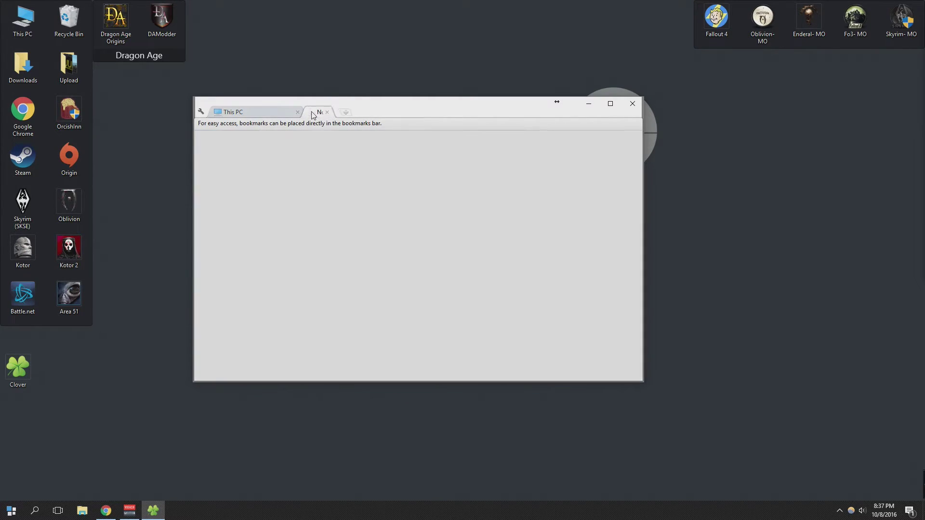
click(404, 112)
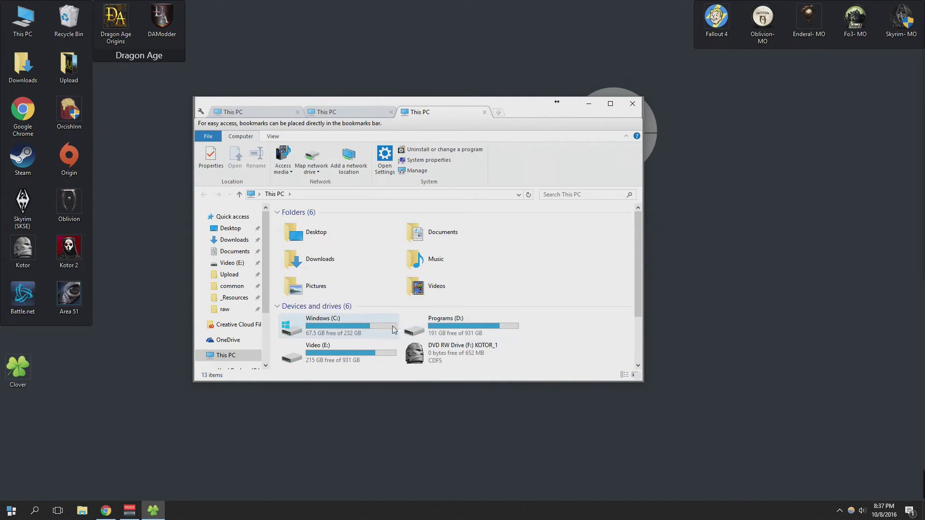
double_click(319, 346)
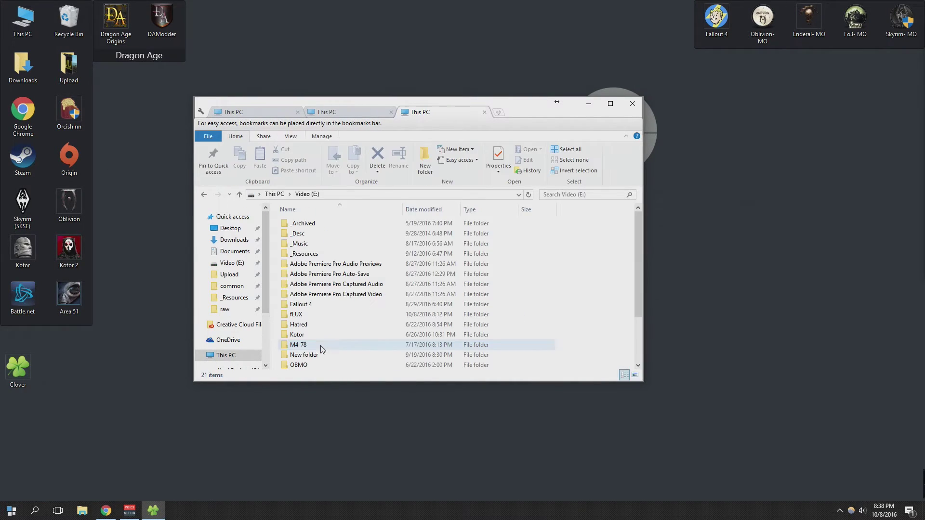
click(350, 109)
double_click(433, 322)
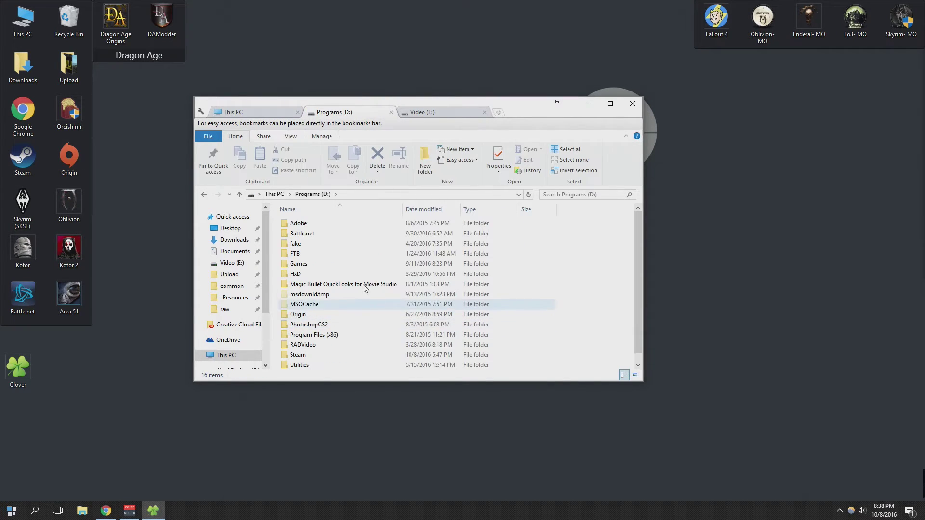
click(243, 111)
click(231, 286)
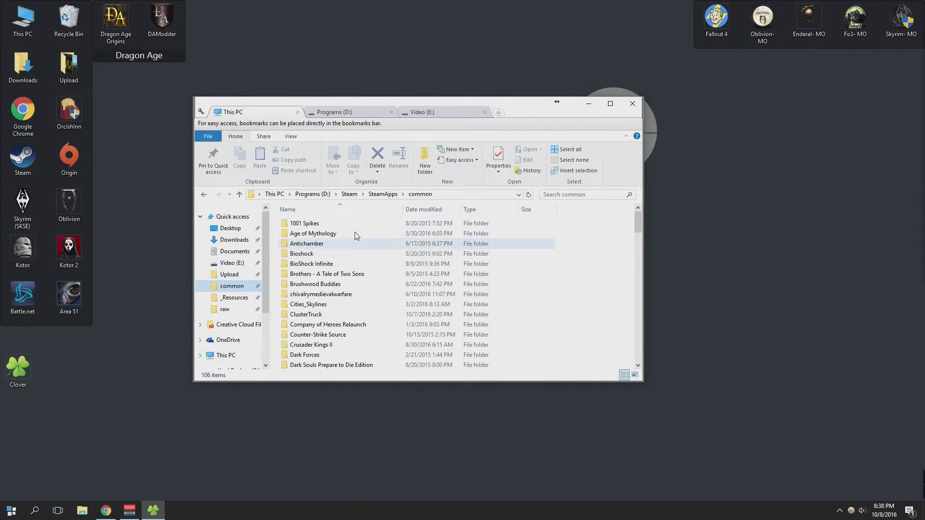
- Switch between tabs, middle-click to close the This PC tab, then close all tabs
click(499, 112)
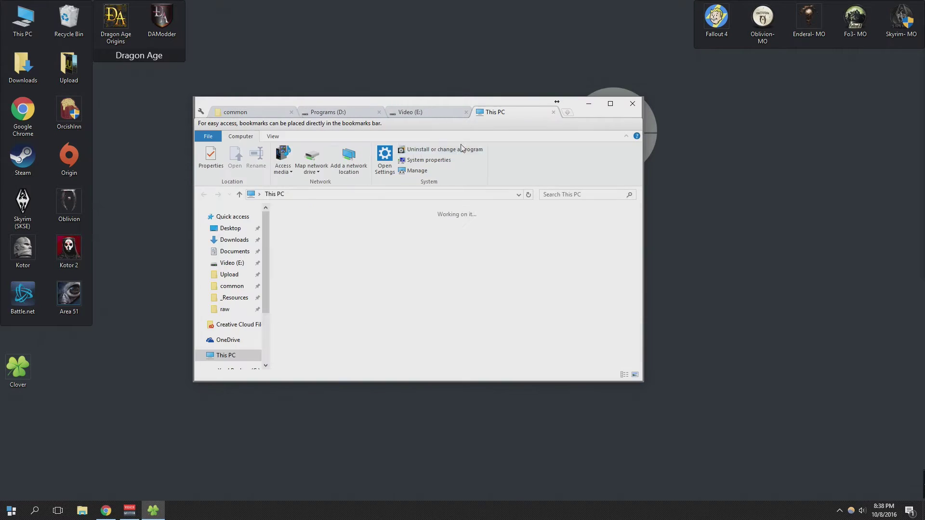
click(267, 118)
click(303, 116)
click(412, 114)
middle_click(496, 113)
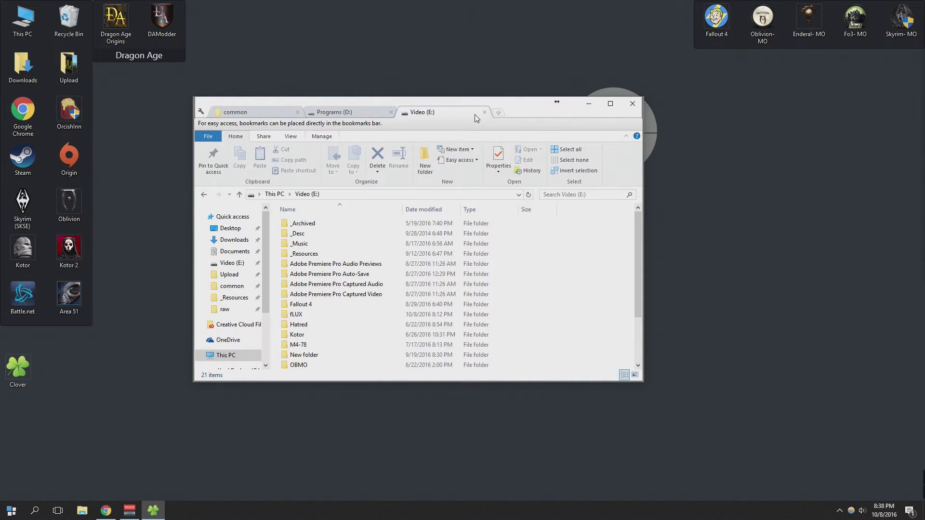
click(632, 104)
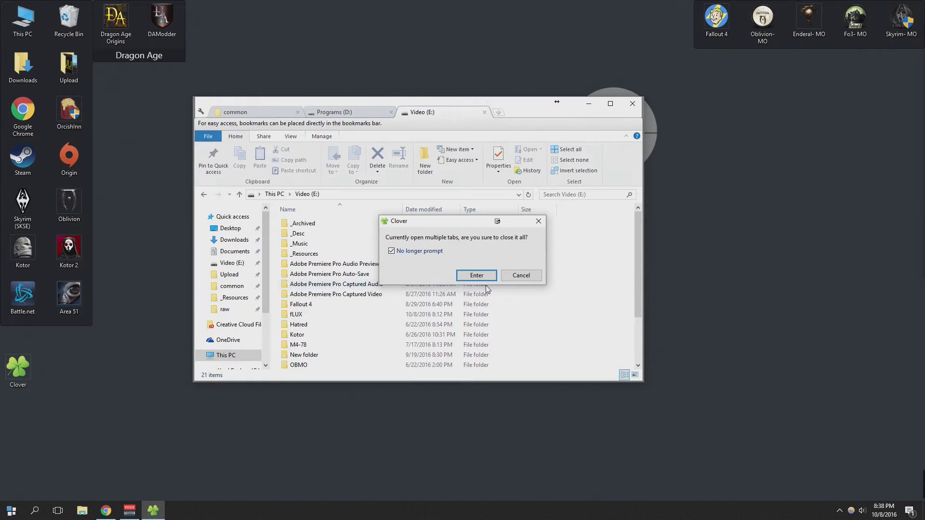
click(476, 275)
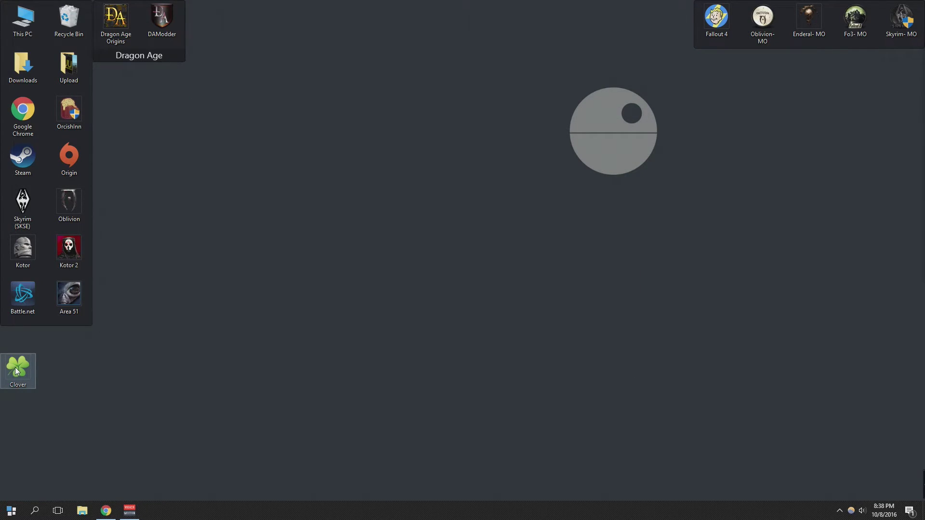
- Delete the Clover desktop shortcut and open a new File Explorer window
drag(120, 397, 4, 358)
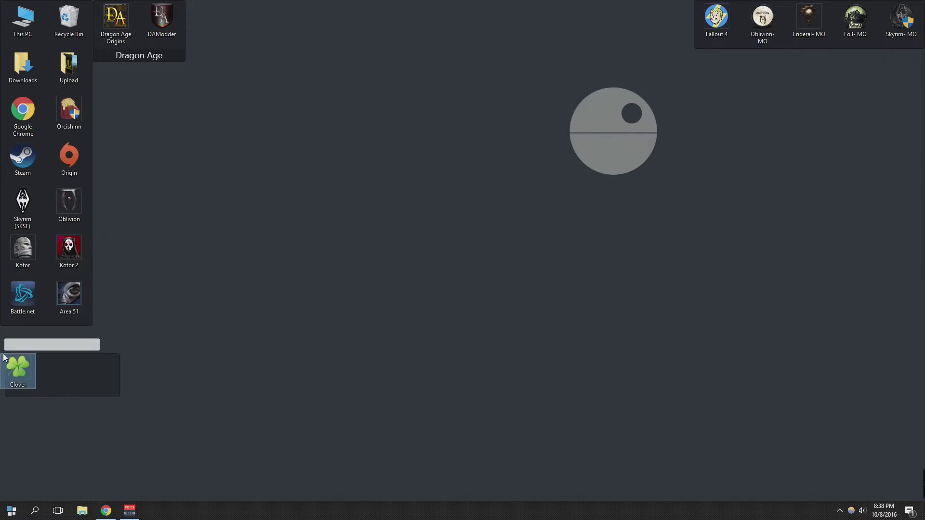
key(Delete)
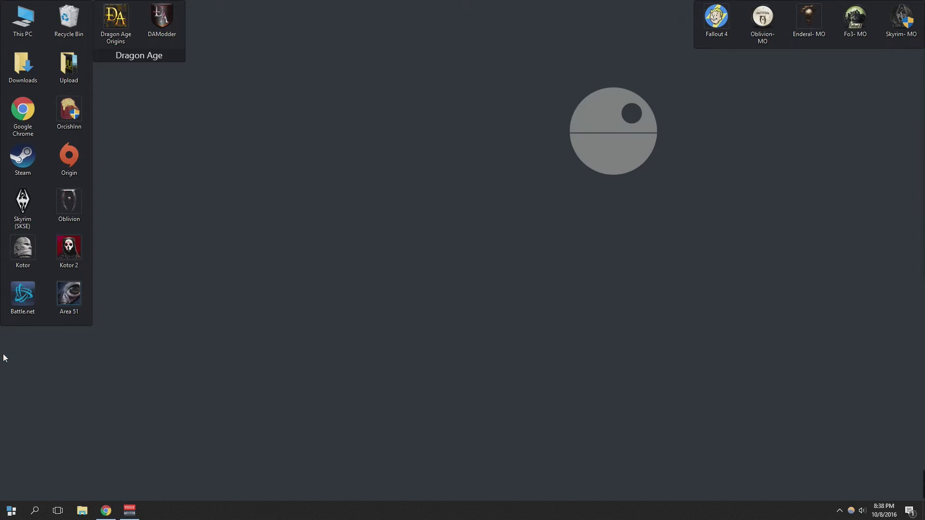
click(84, 514)
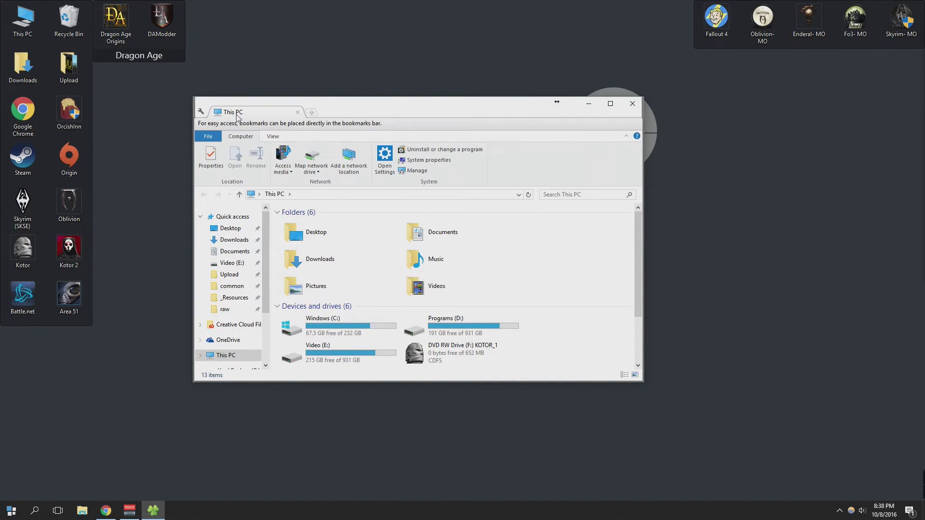
click(11, 510)
click(173, 383)
- Add a new This PC tab and toggle the bookmarks bar from Clover's wrench menu
click(201, 113)
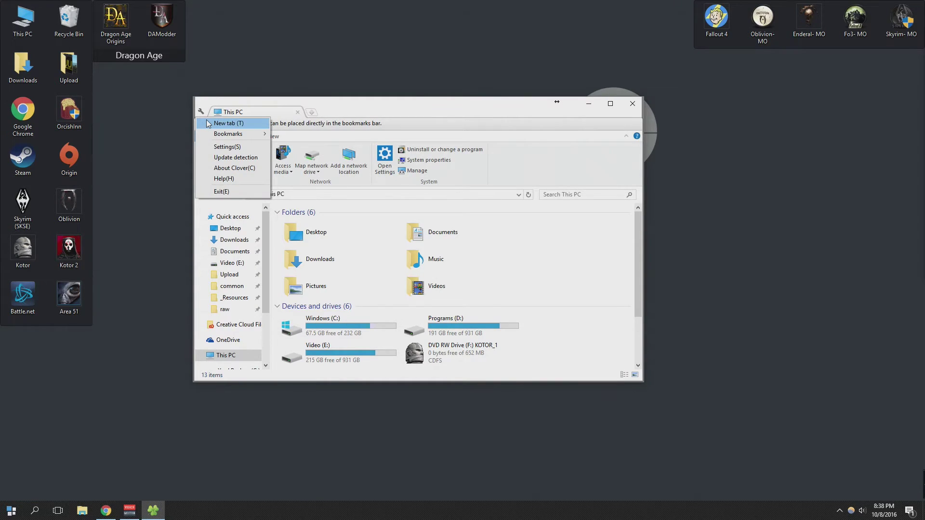
click(208, 124)
click(201, 112)
mouse_move(226, 138)
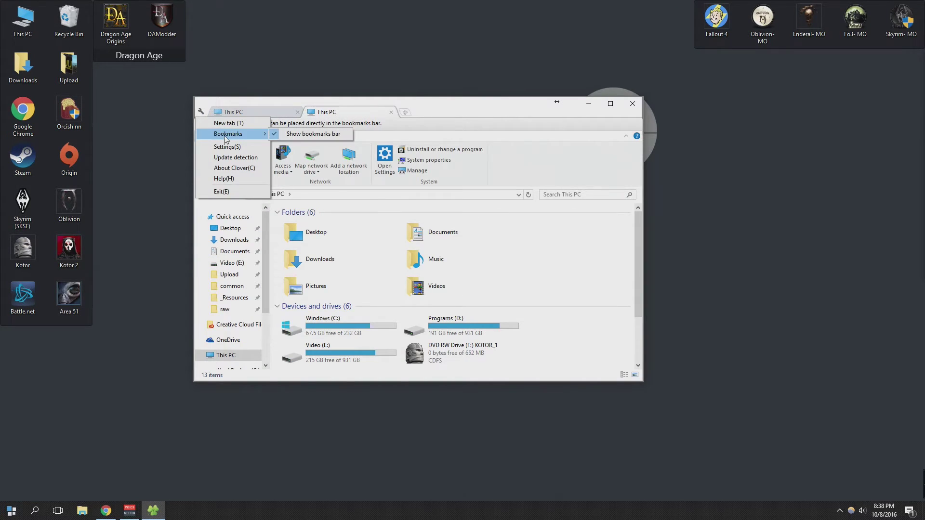
click(298, 133)
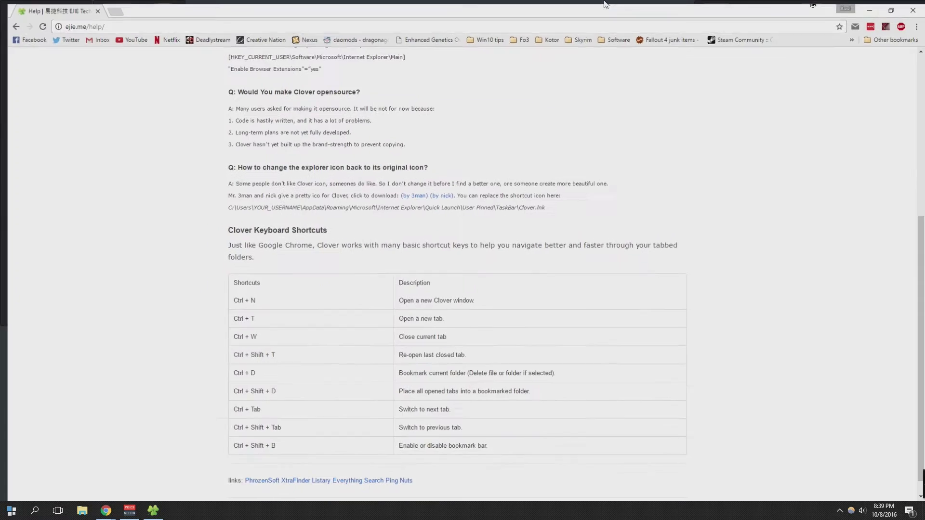
- Maximize Chrome, open another Explorer window, and drag the Explorer windows apart
drag(605, 4, 605, 4)
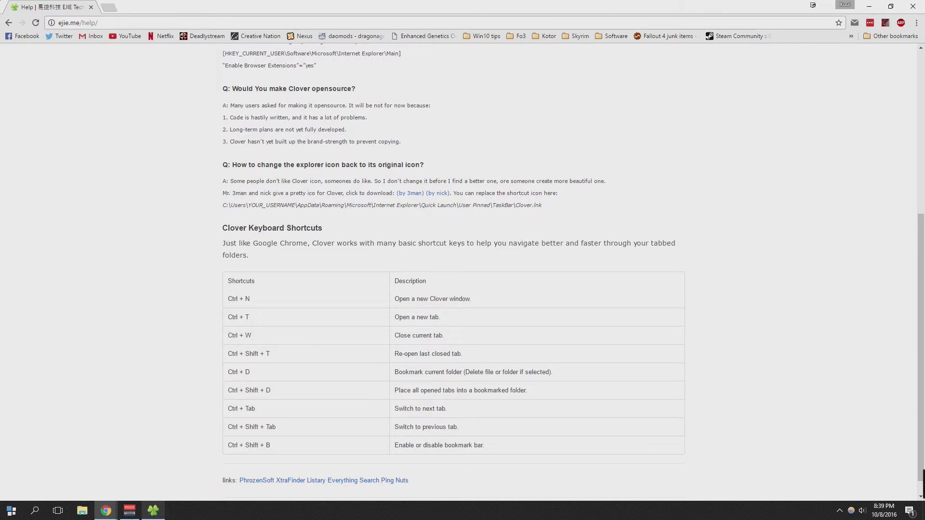
click(82, 510)
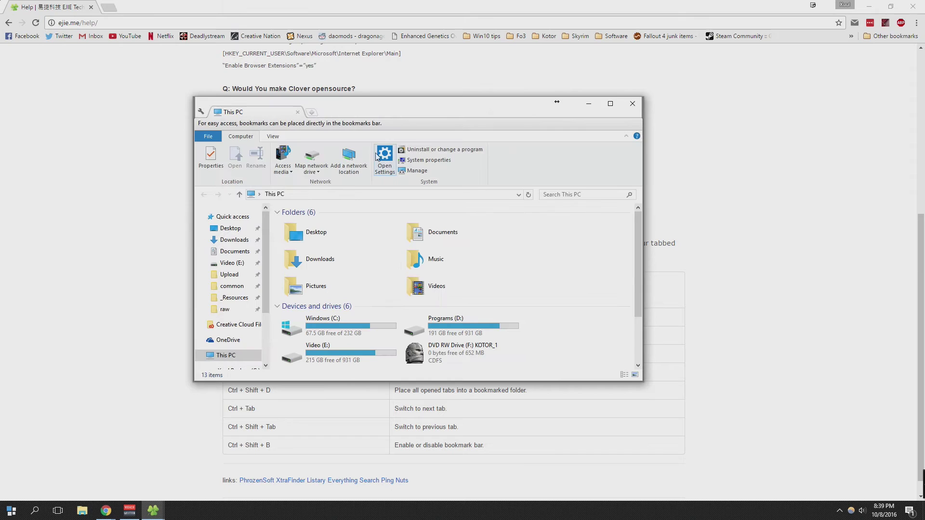
drag(532, 165, 648, 222)
drag(527, 110, 358, 106)
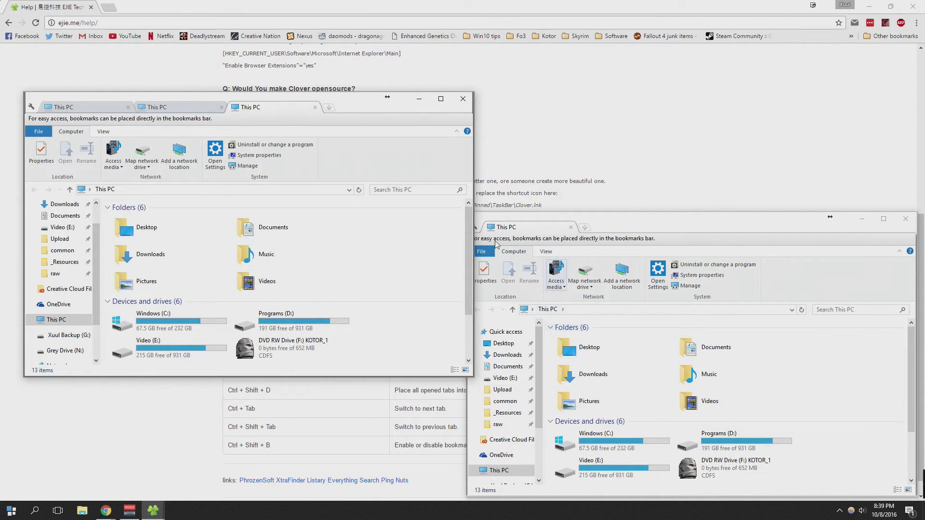
- Close the extra Explorer window, move the tabbed one right, and add a tab with Ctrl+T
click(906, 218)
drag(351, 95, 753, 154)
key(ctrl+t)
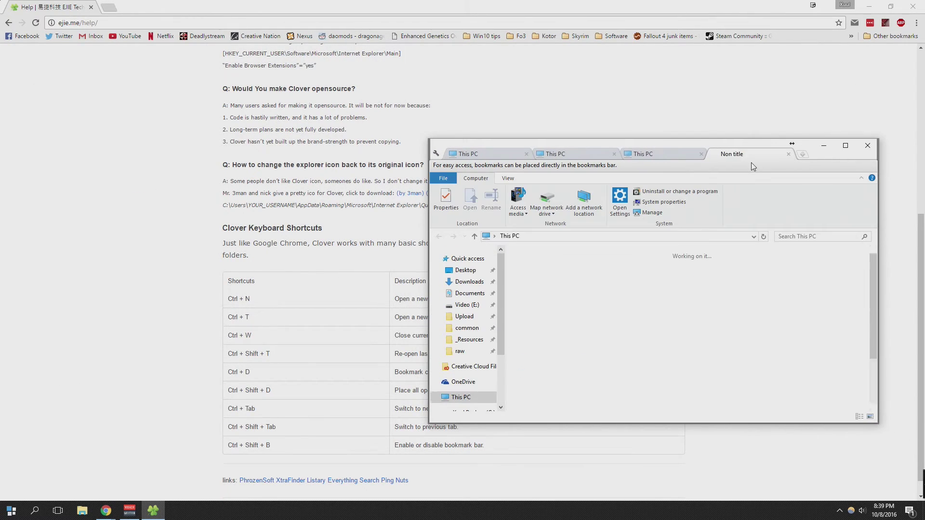
- Close the fourth tab, reopen it, and open Video (E:) in it
click(789, 154)
key(ctrl+t)
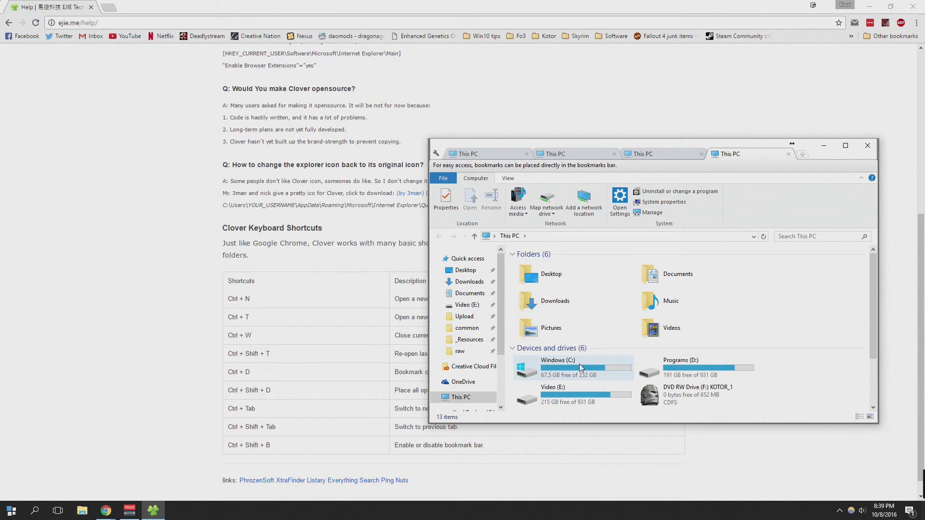
double_click(553, 392)
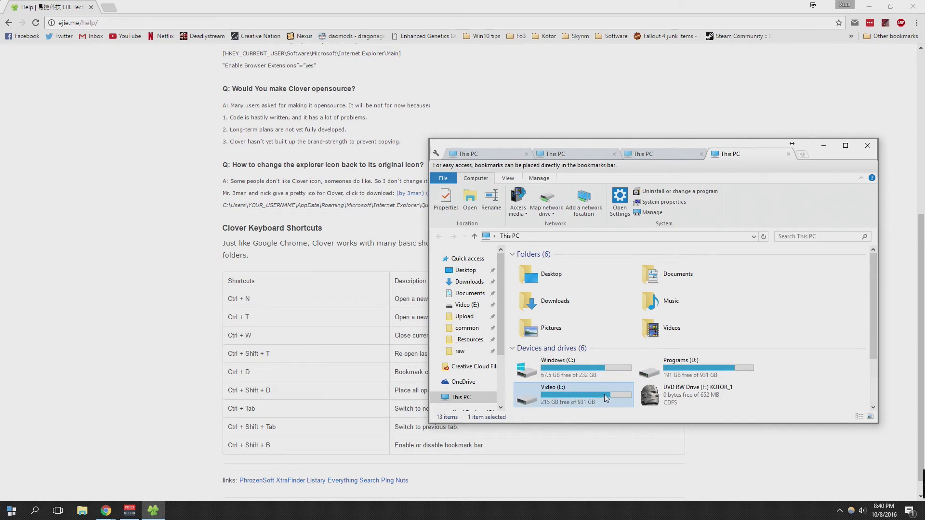
- Bookmark Video (E:) with Ctrl+D, then minimize Explorer and Chrome
key(ctrl+d)
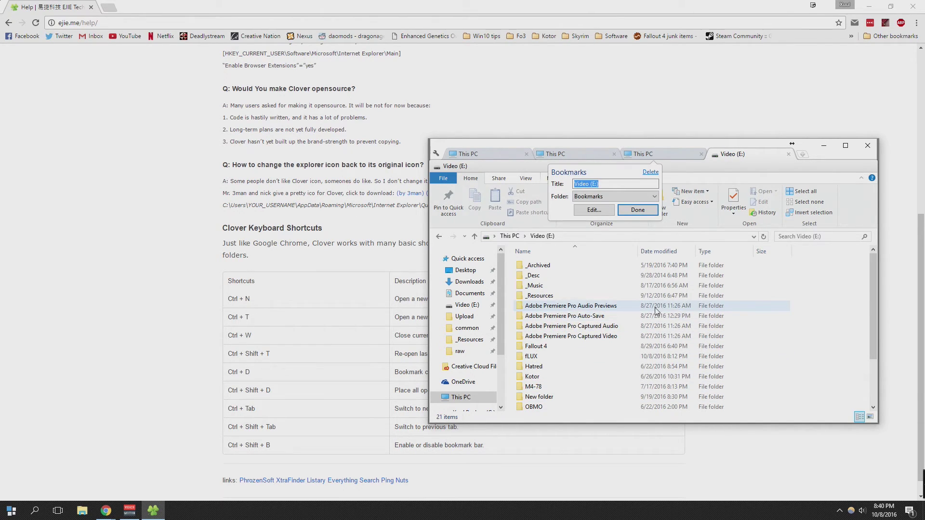
click(637, 210)
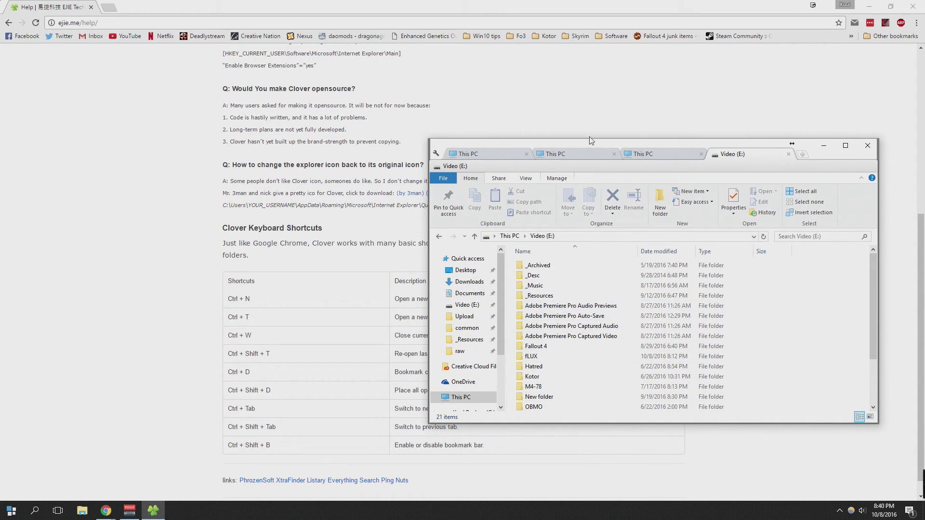
click(823, 145)
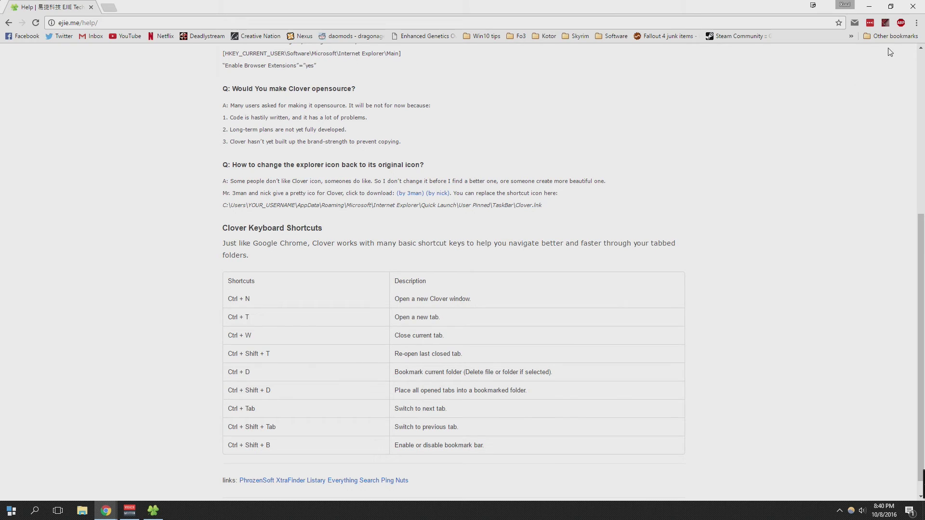
click(869, 6)
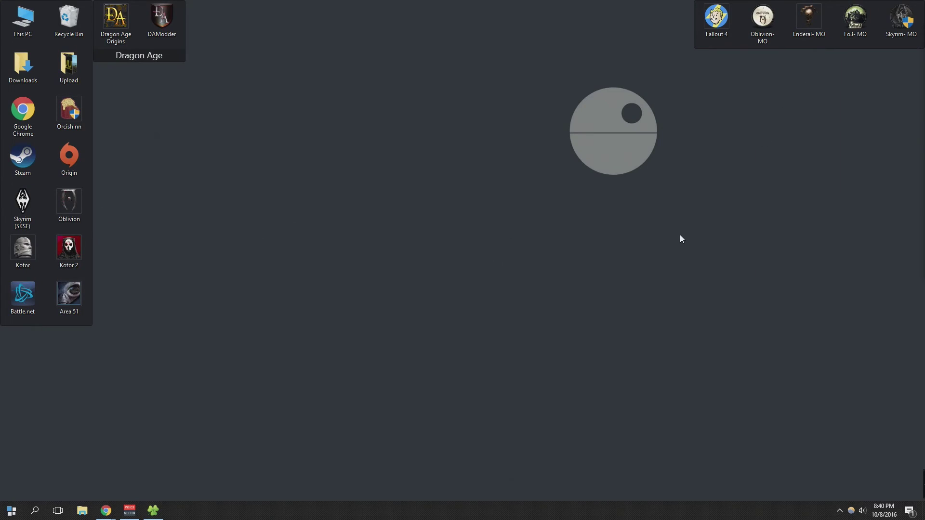